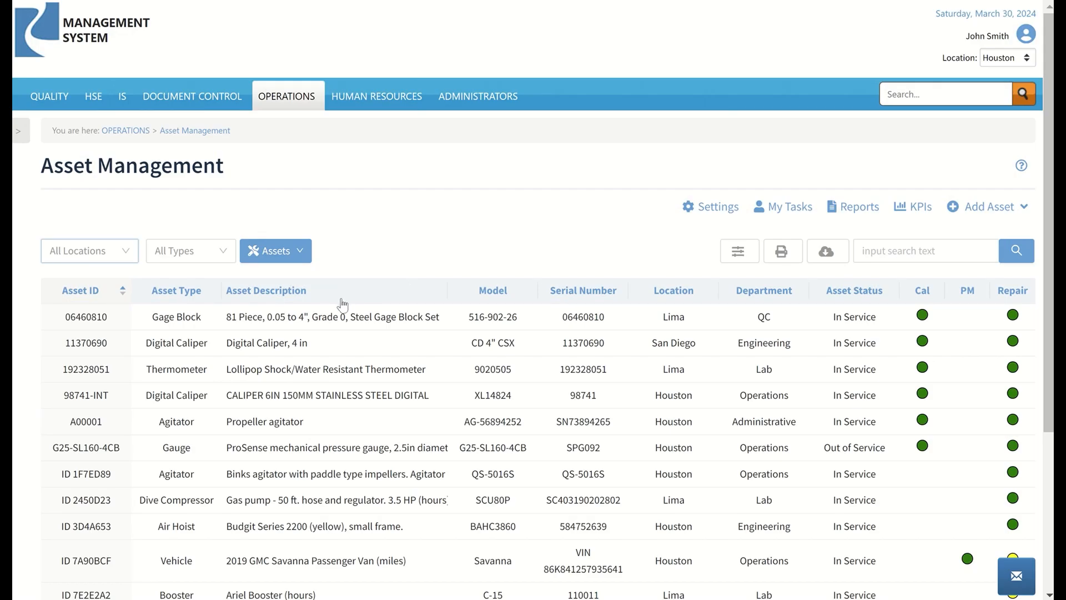
Filter the asset list to the Houston location and the Agitator asset type
left_click(127, 254)
left_click(95, 304)
left_click(194, 251)
left_click(200, 302)
left_click(364, 223)
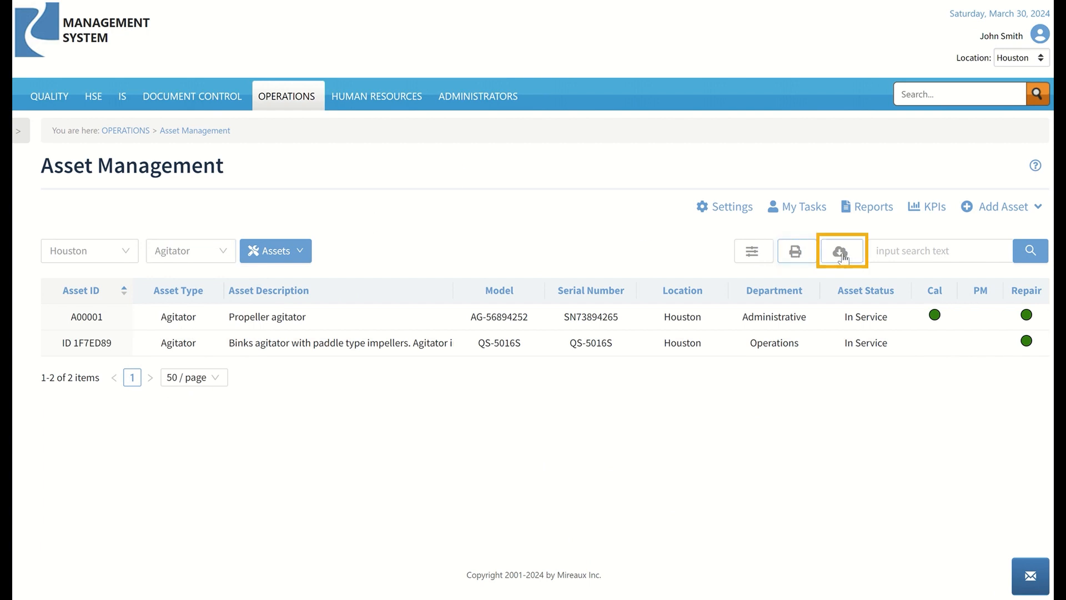
Hide the Department column in the visible columns settings and turn it back on
left_click(753, 251)
left_click(764, 172)
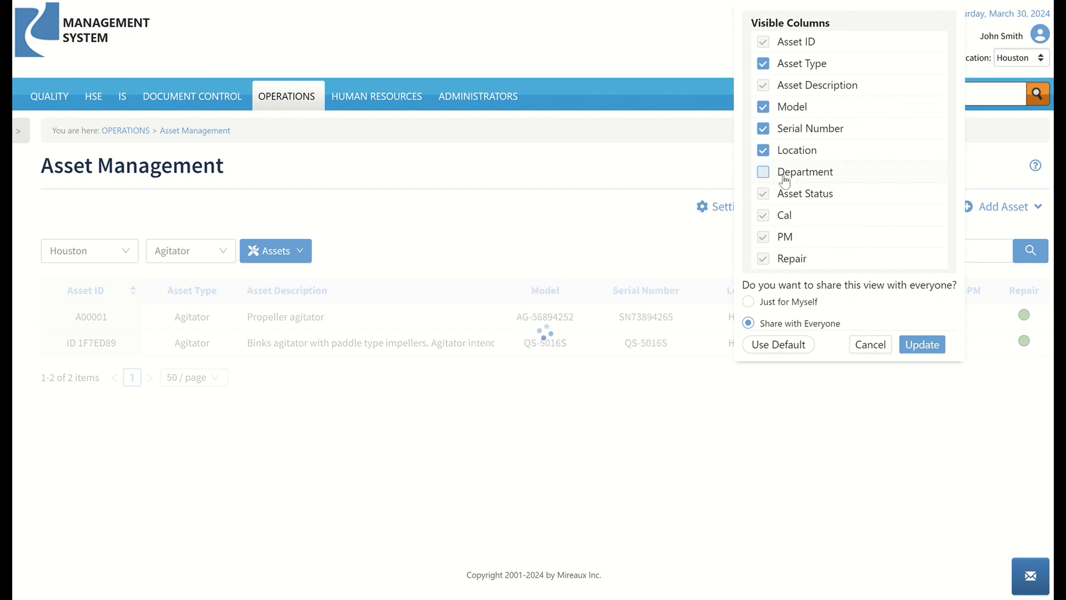
left_click(767, 173)
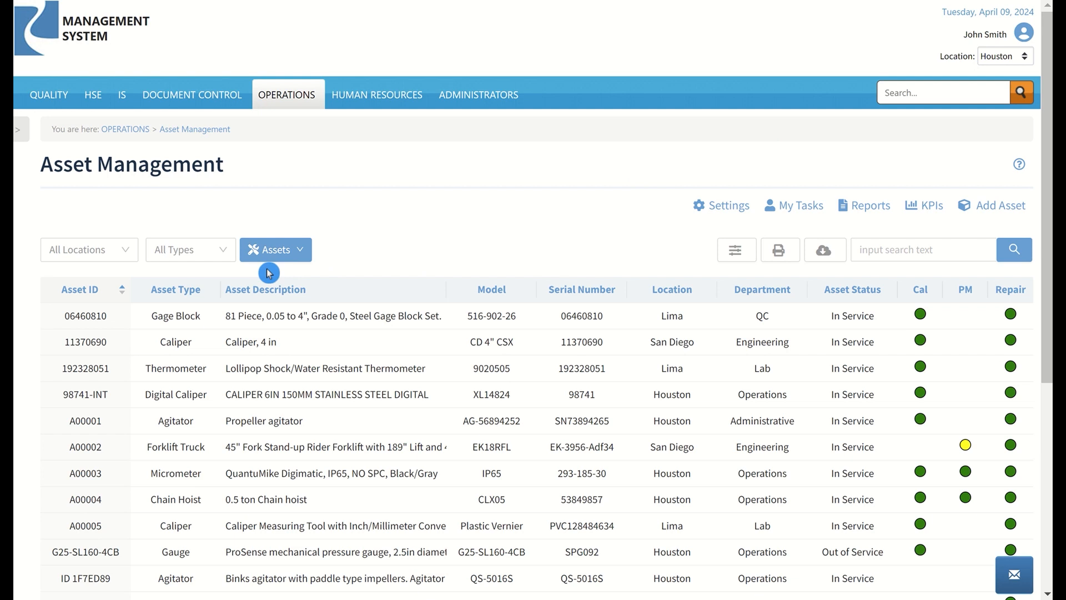
Switch the asset list to the Calibration, PM and Repair views in turn
left_click(261, 257)
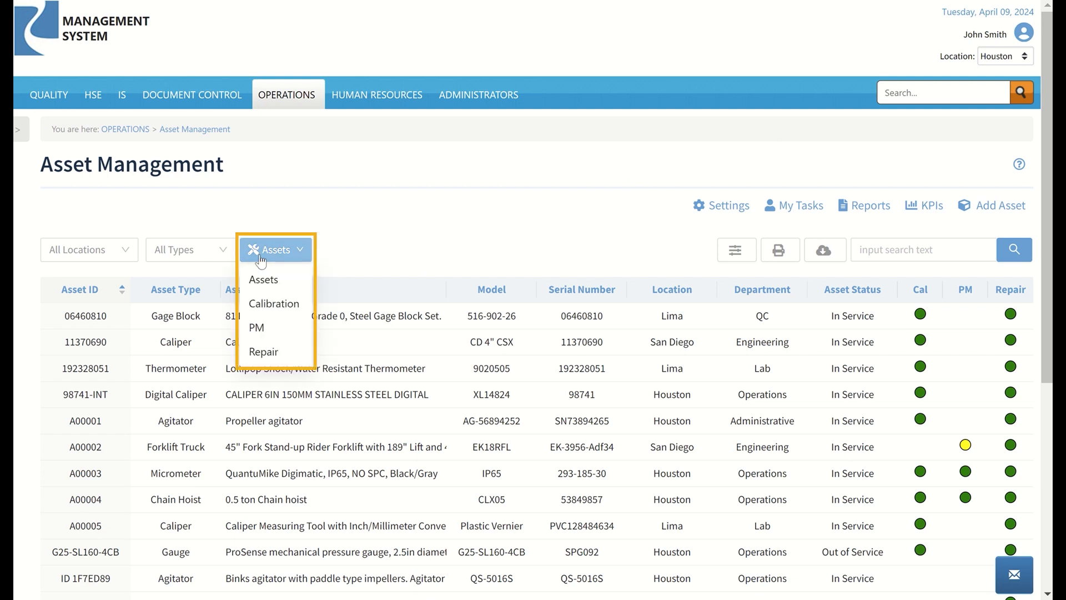
left_click(291, 307)
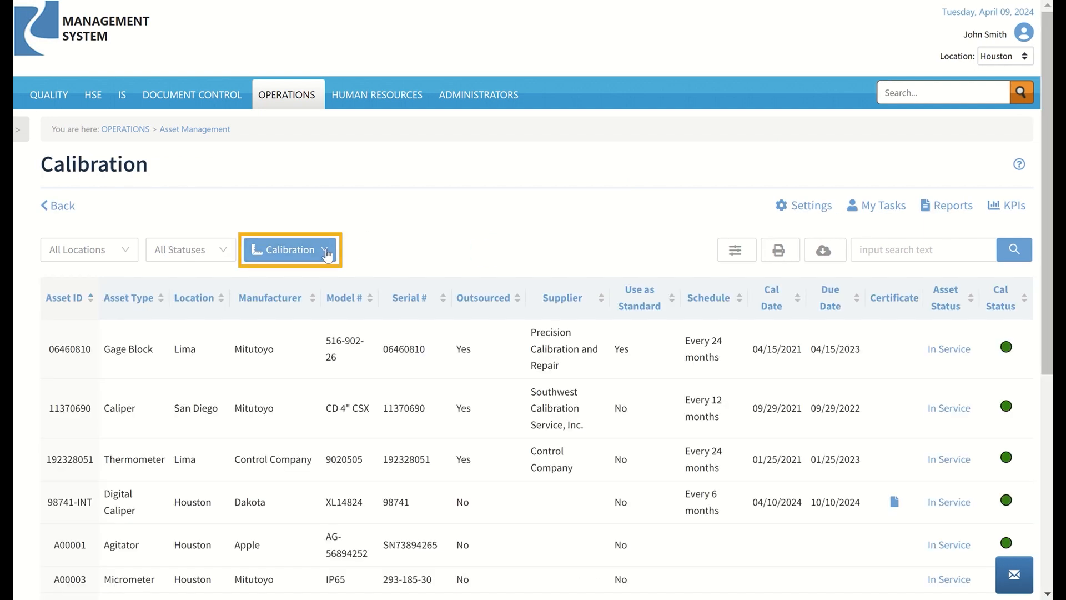
left_click(290, 249)
left_click(272, 328)
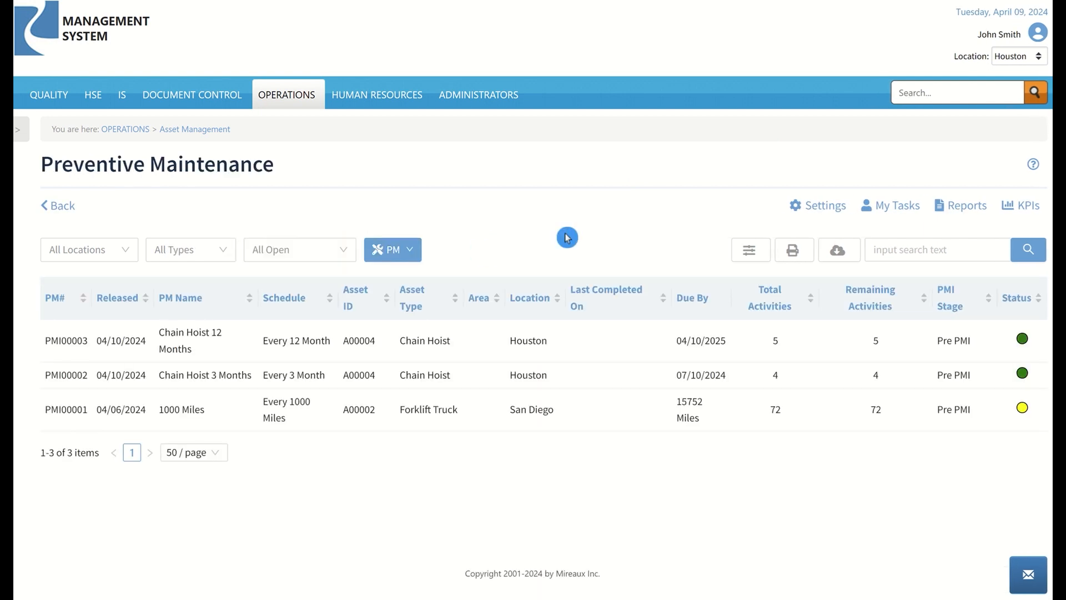
left_click(389, 249)
left_click(397, 354)
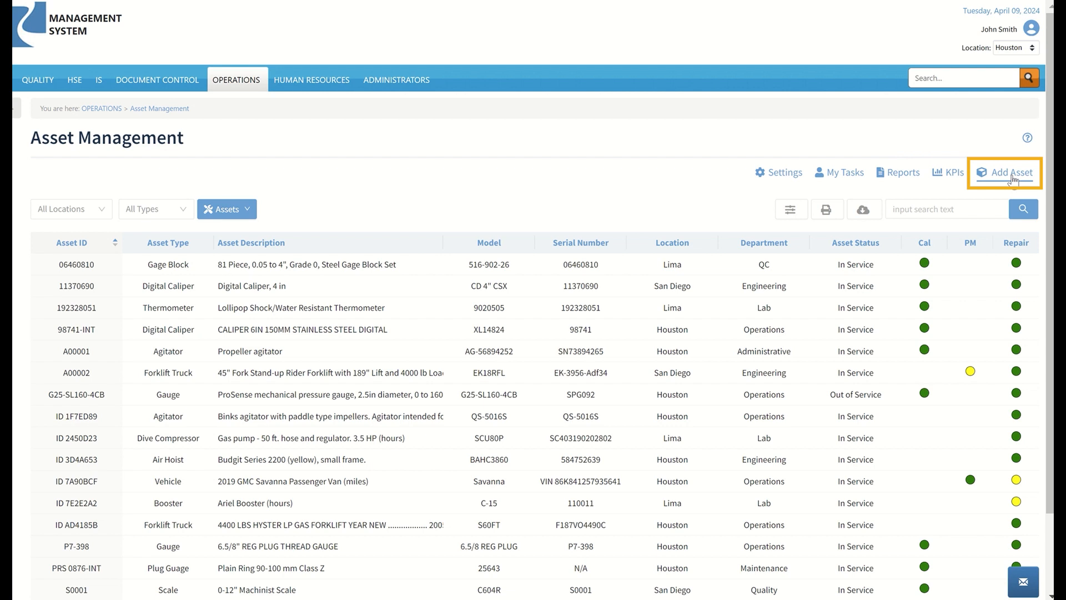
Start a new asset of type Micrometer at the Houston location and enter IP65 as its model number
left_click(1012, 178)
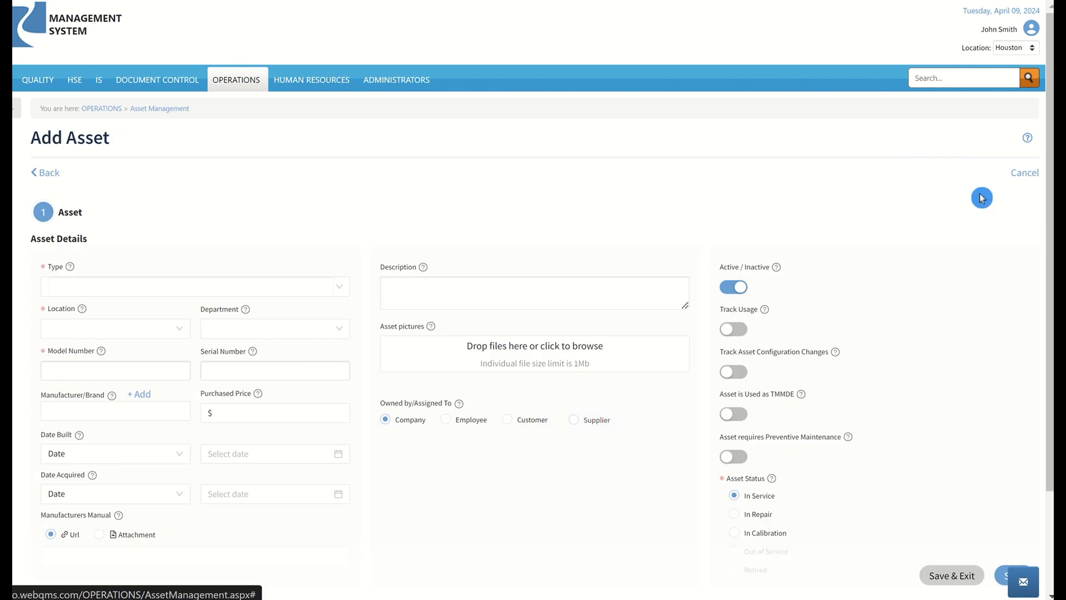
scroll(467, 267, "down", 1)
left_click(308, 202)
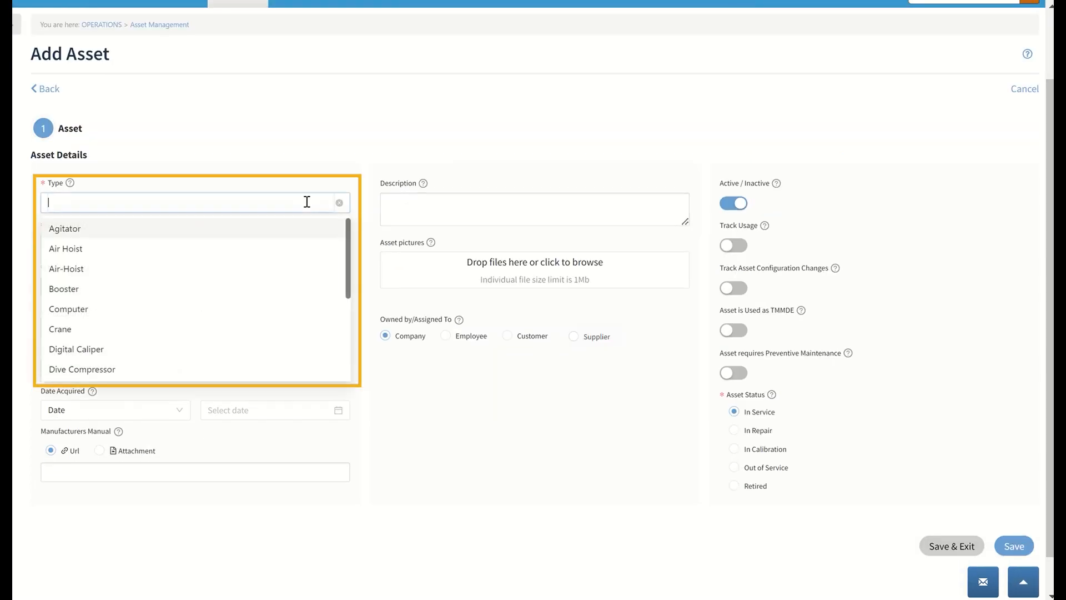
scroll(222, 311, "down", 3)
left_click(170, 370)
left_click(147, 247)
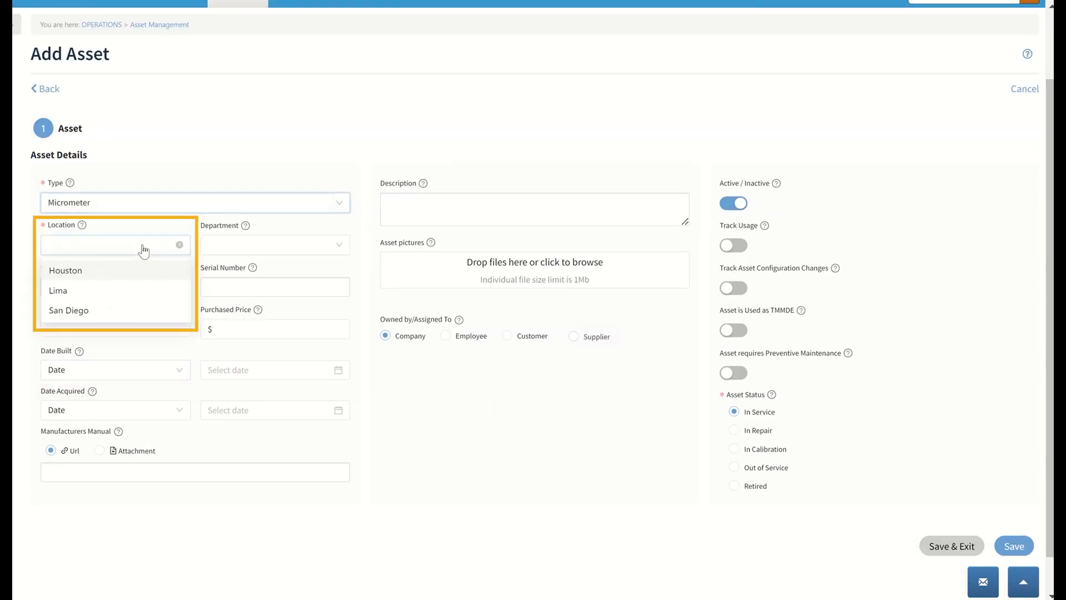
left_click(181, 263)
left_click(145, 287)
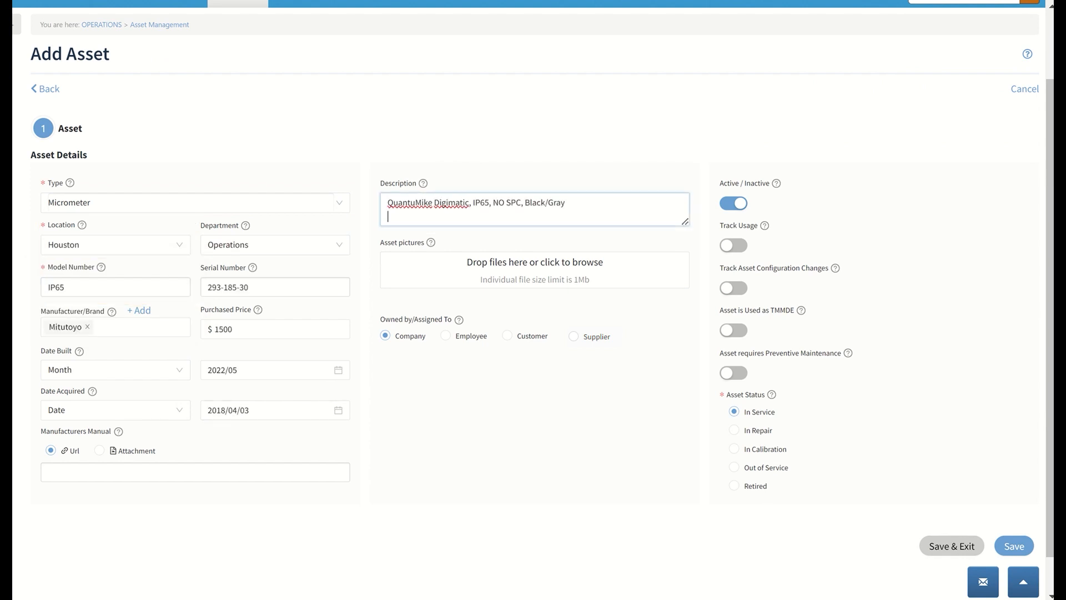
Add the micrometer image to the asset pictures and assign ownership to the customer Zephyr Inc
left_click_drag(131, 202, 503, 270)
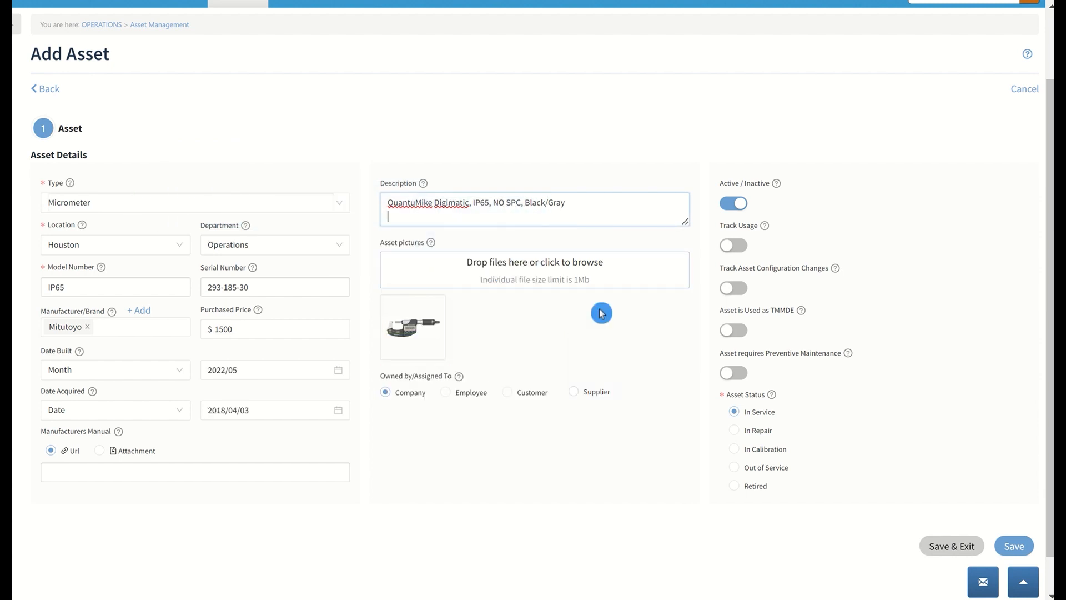
left_click(508, 393)
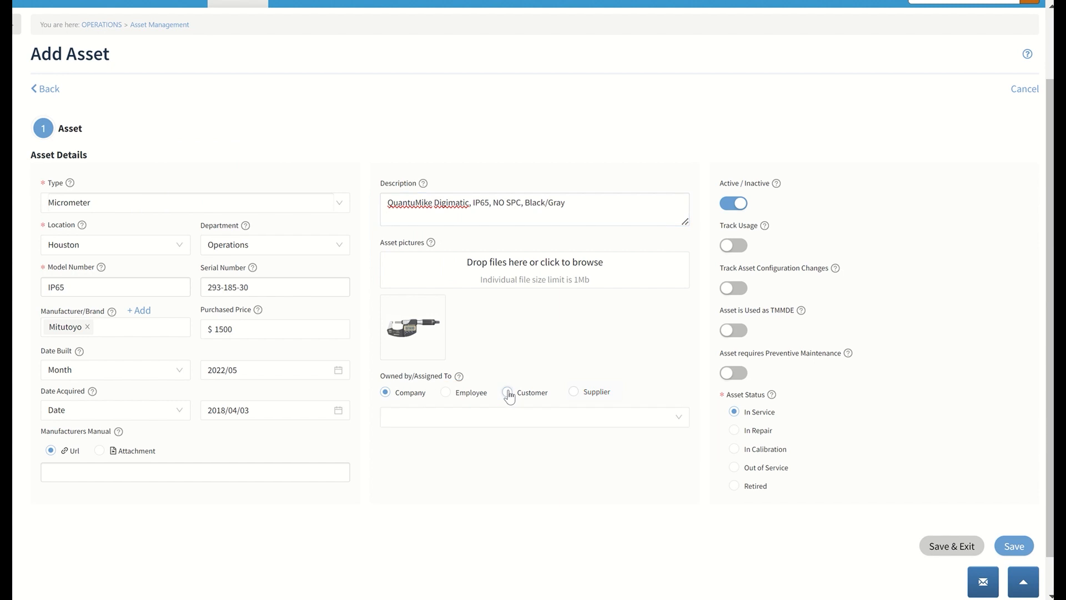
left_click(614, 420)
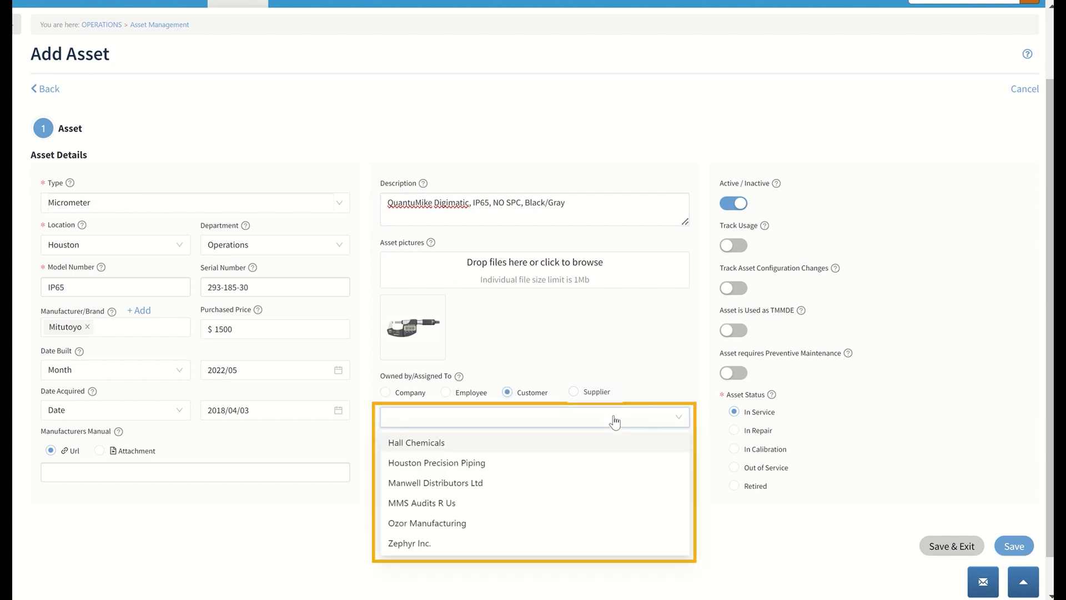
left_click(475, 551)
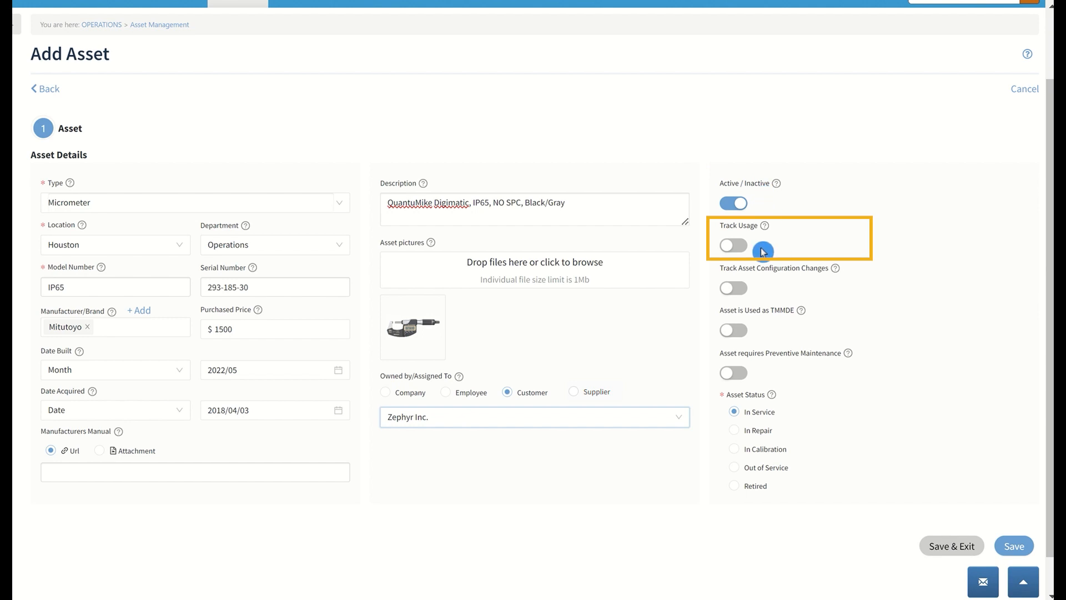
Turn on usage tracking in miles and tracking of asset configuration changes for the micrometer
left_click(742, 248)
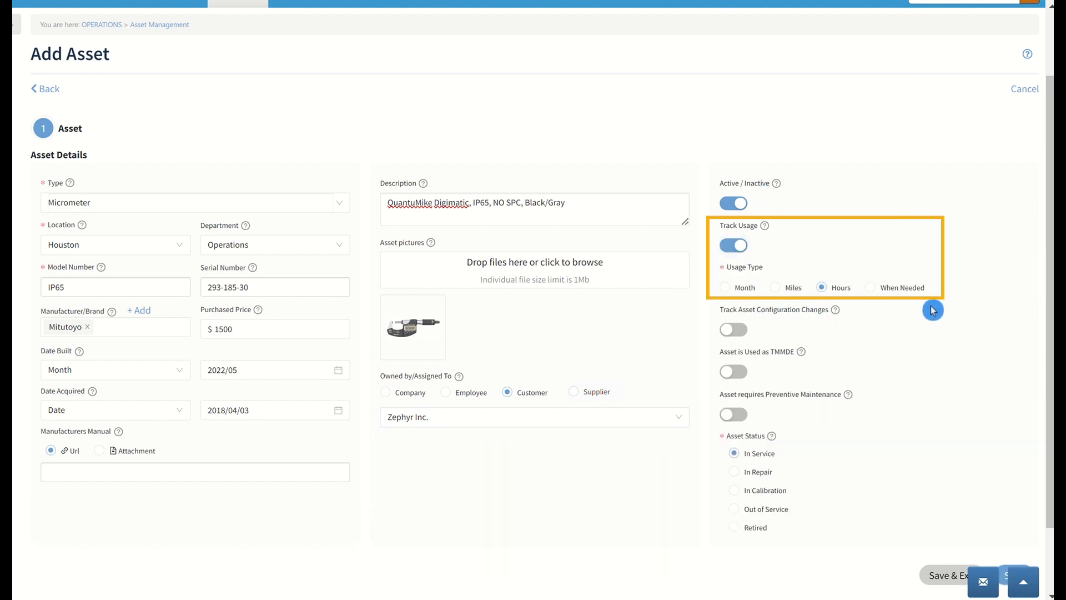
left_click(783, 289)
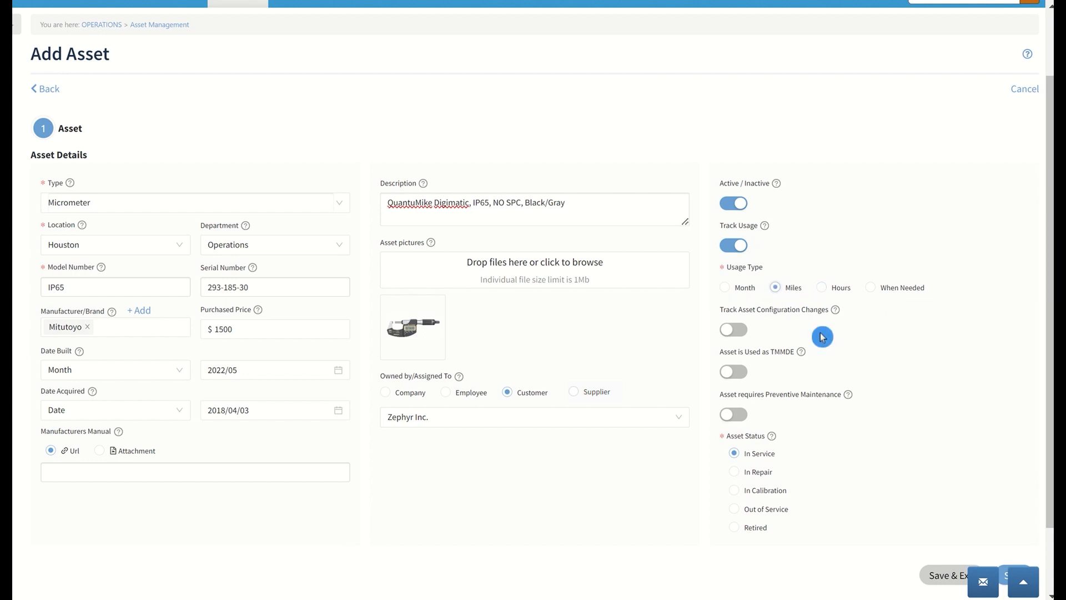
left_click(743, 333)
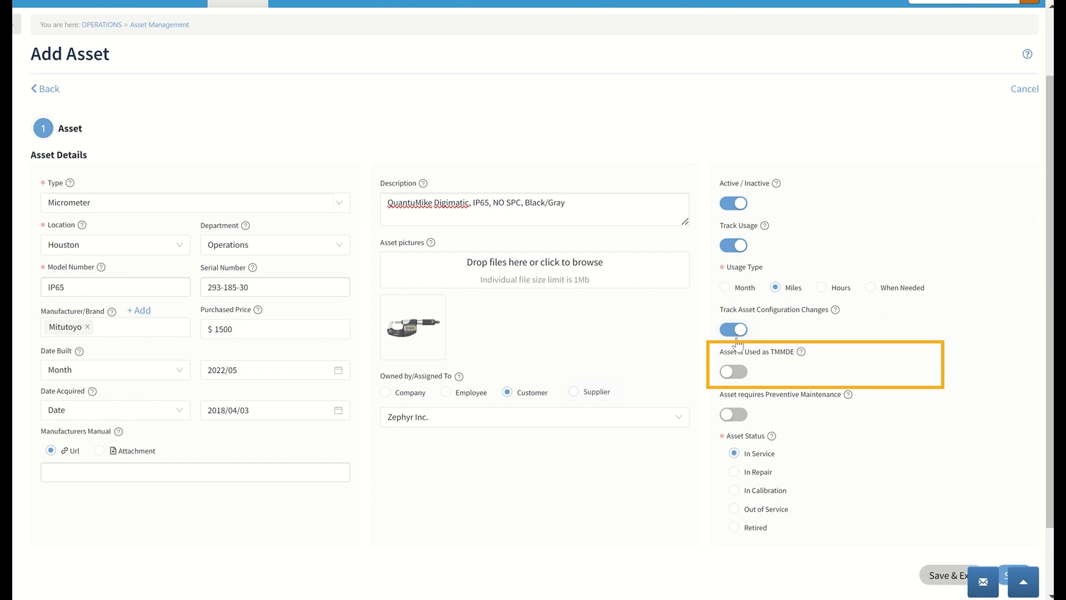
Mark the micrometer as used as TMMDE and requiring preventive maintenance, and save it to proceed to the next stage
left_click(733, 349)
left_click(734, 373)
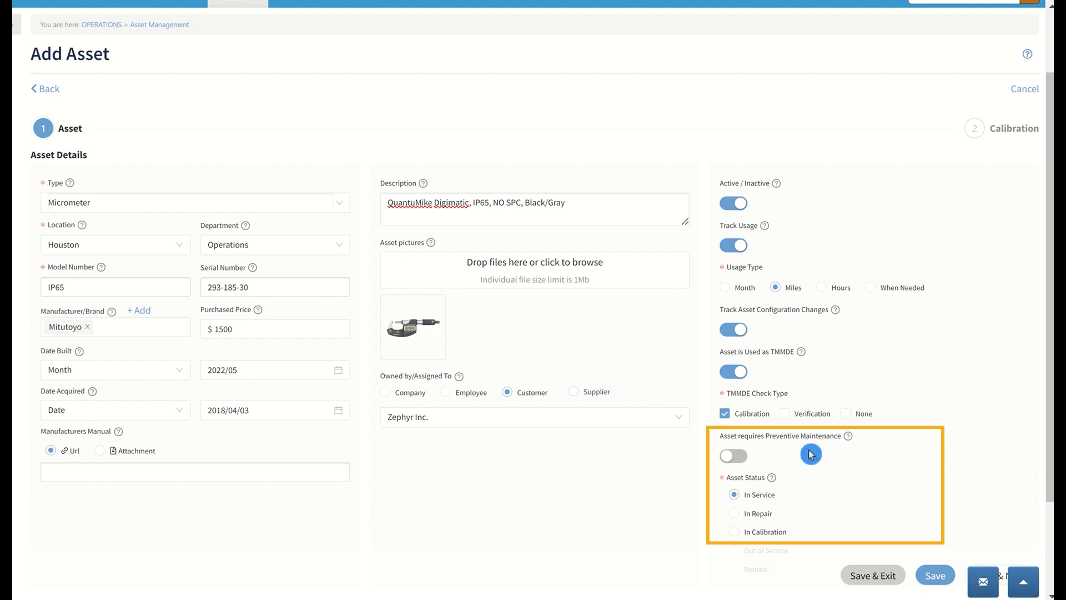
left_click(745, 458)
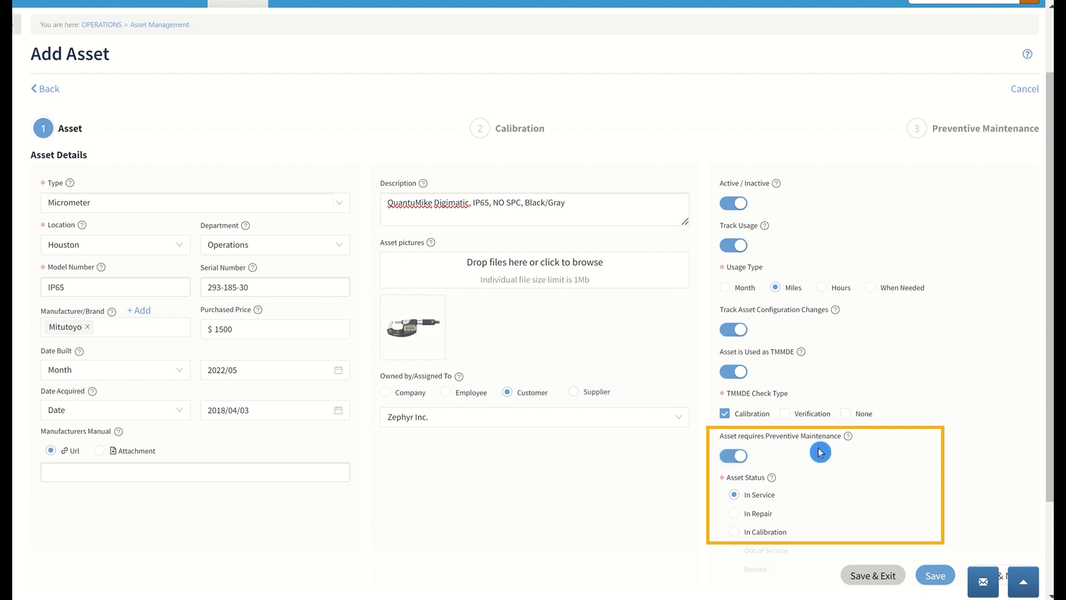
scroll(820, 451, "down", 2)
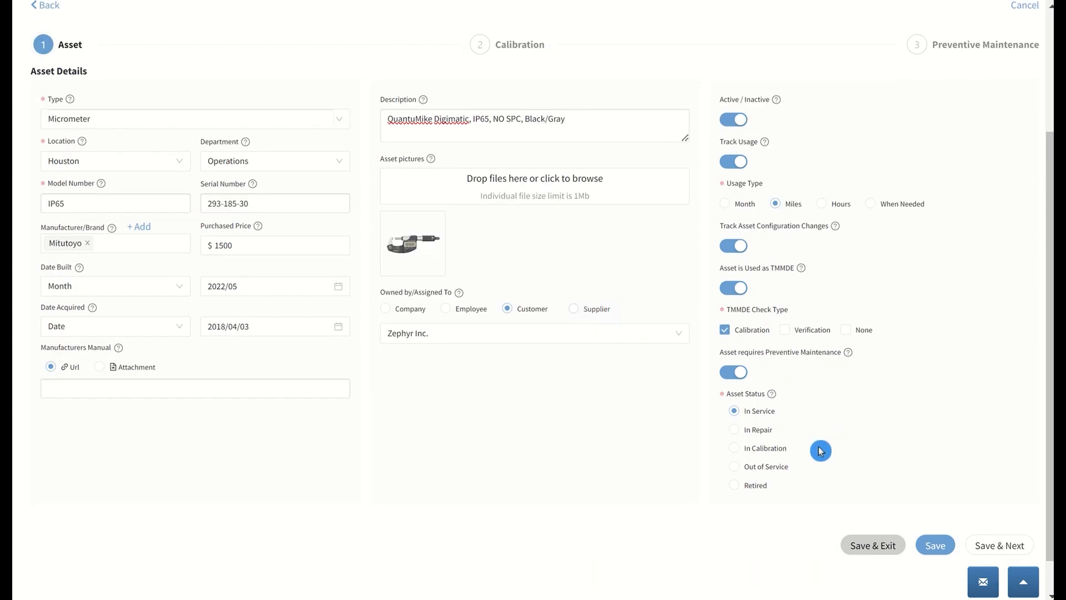
left_click(981, 546)
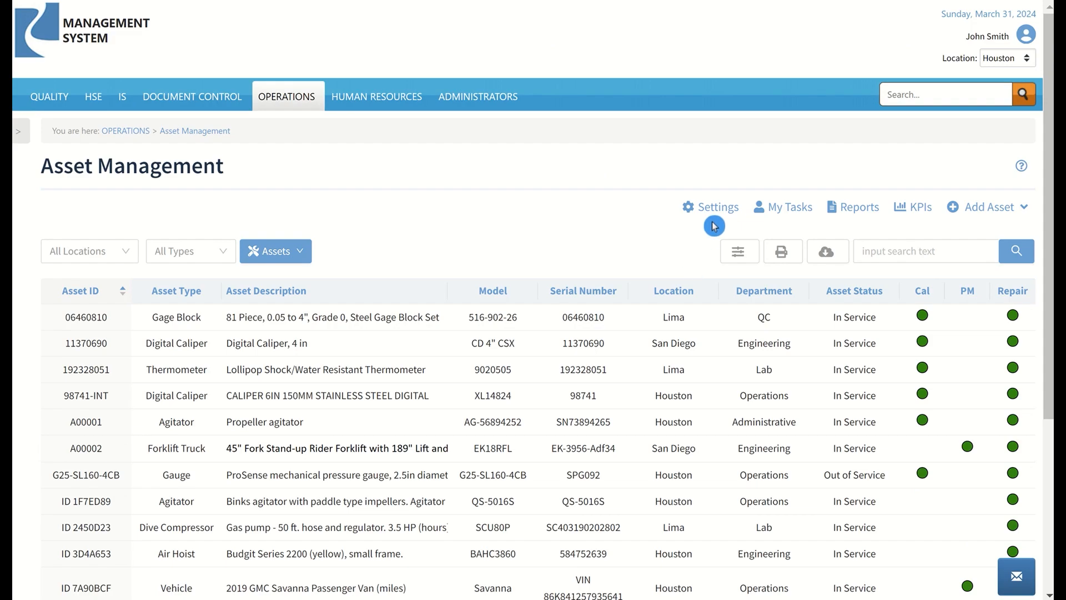
Examine the asset settings for numbering, form fields, asset types, manufacturers and history log options
left_click(715, 216)
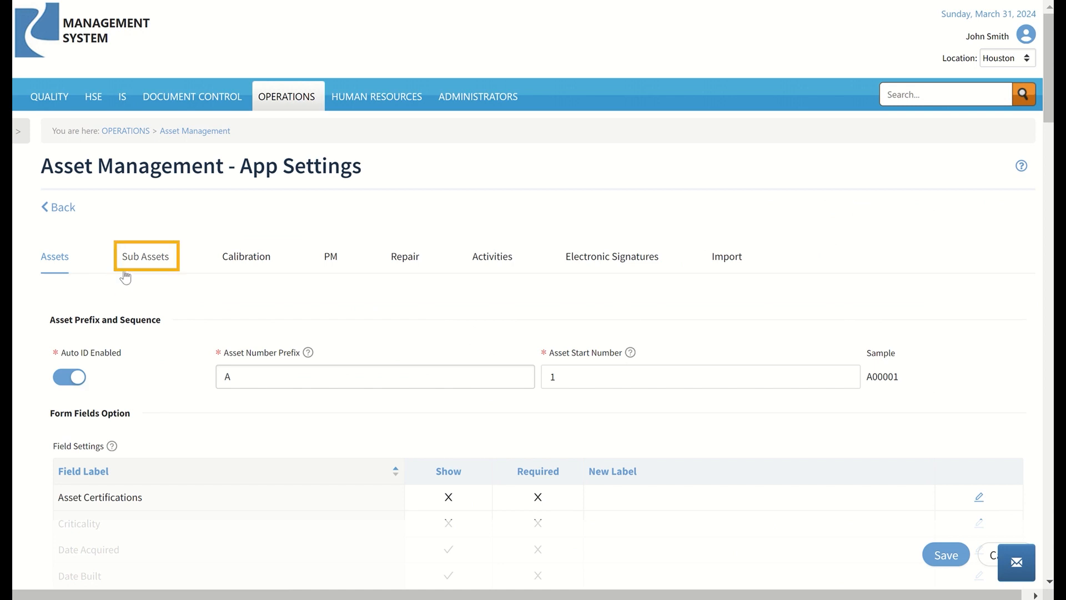
left_click(343, 272)
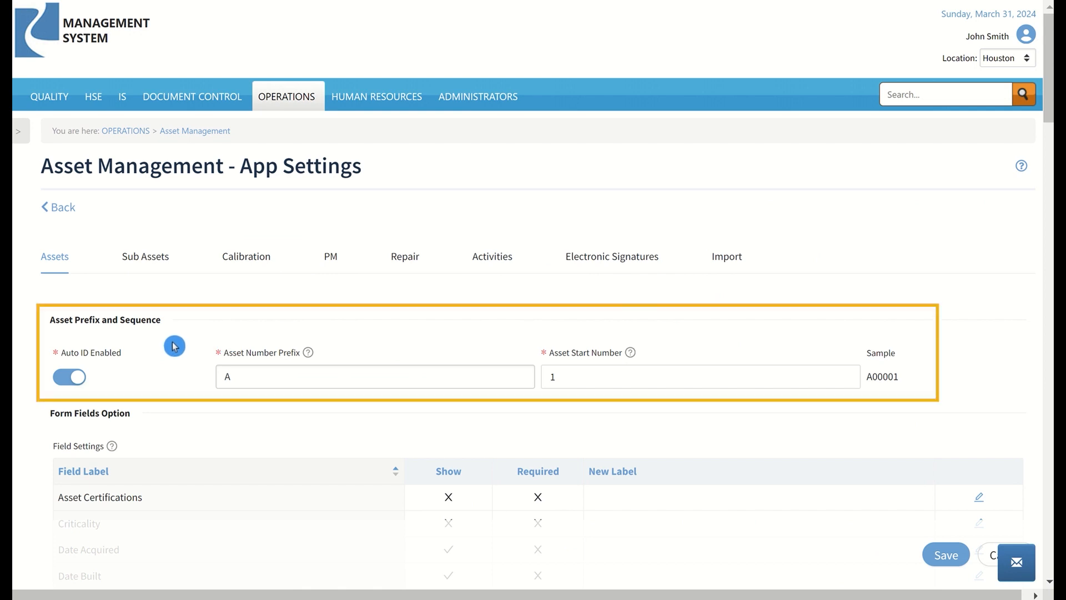
scroll(174, 346, "down", 2)
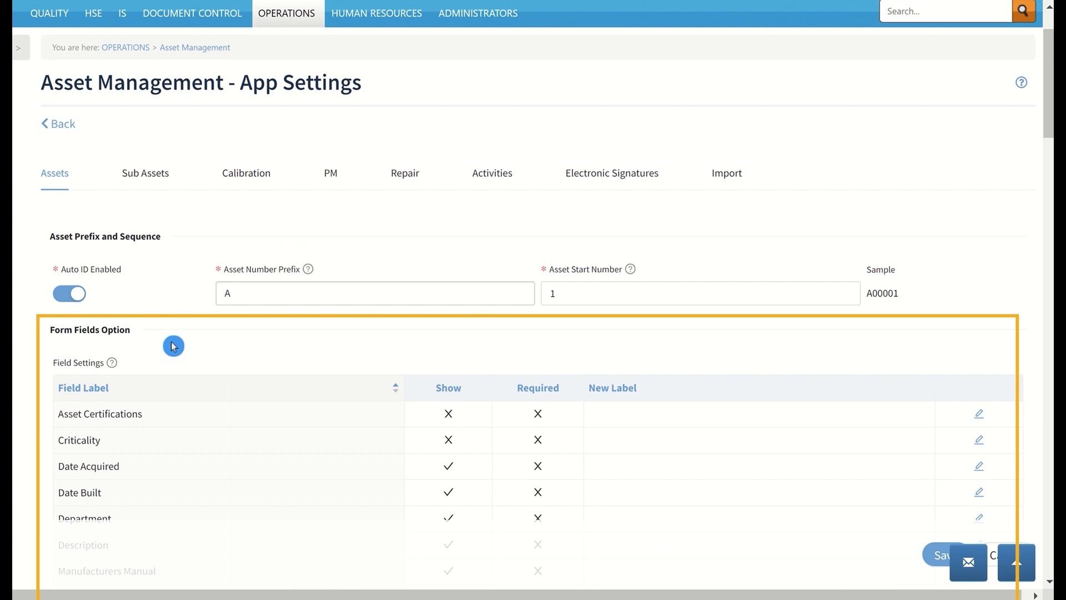
scroll(174, 346, "down", 5)
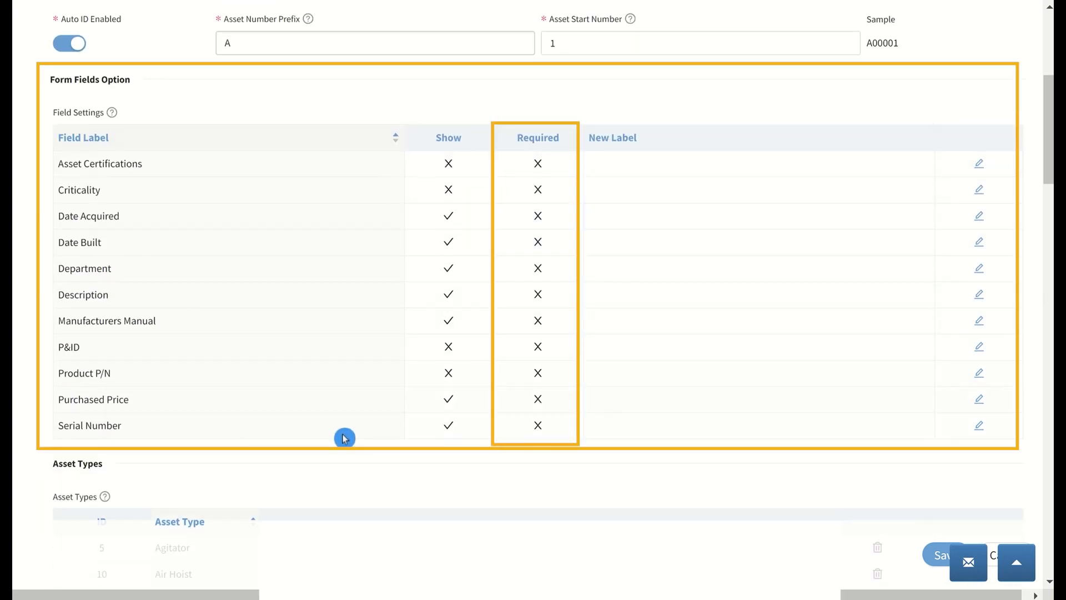
scroll(344, 438, "down", 7)
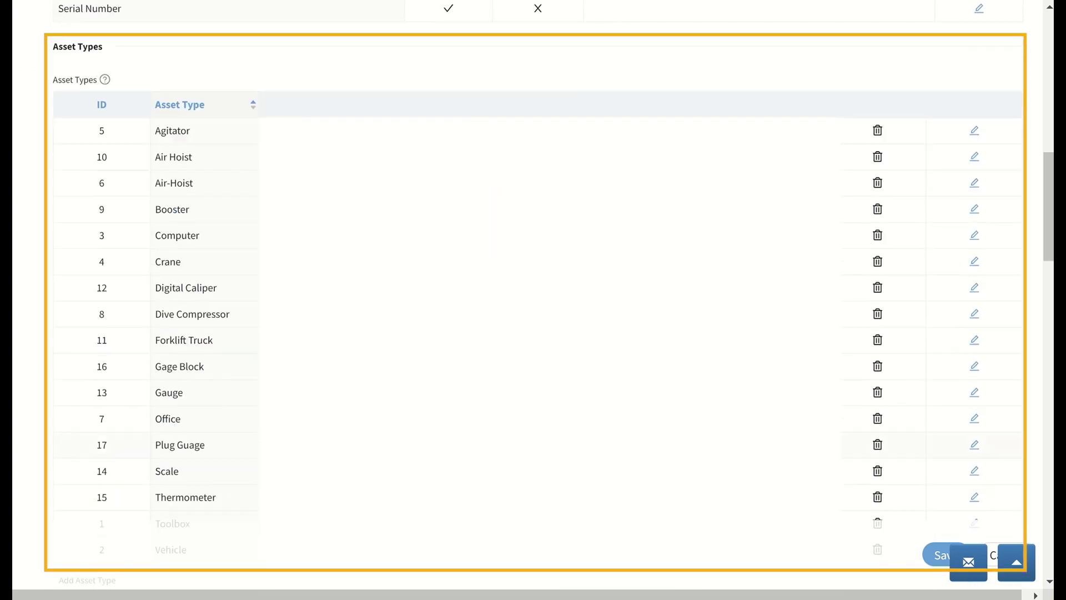
scroll(62, 366, "down", 10)
scroll(62, 366, "down", 5)
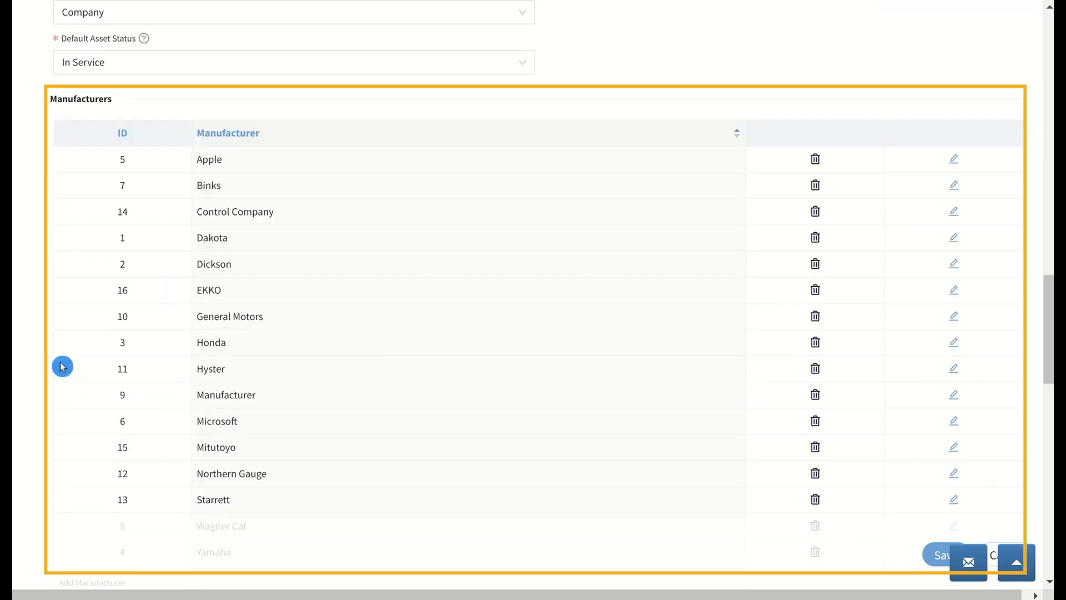
scroll(62, 367, "down", 12)
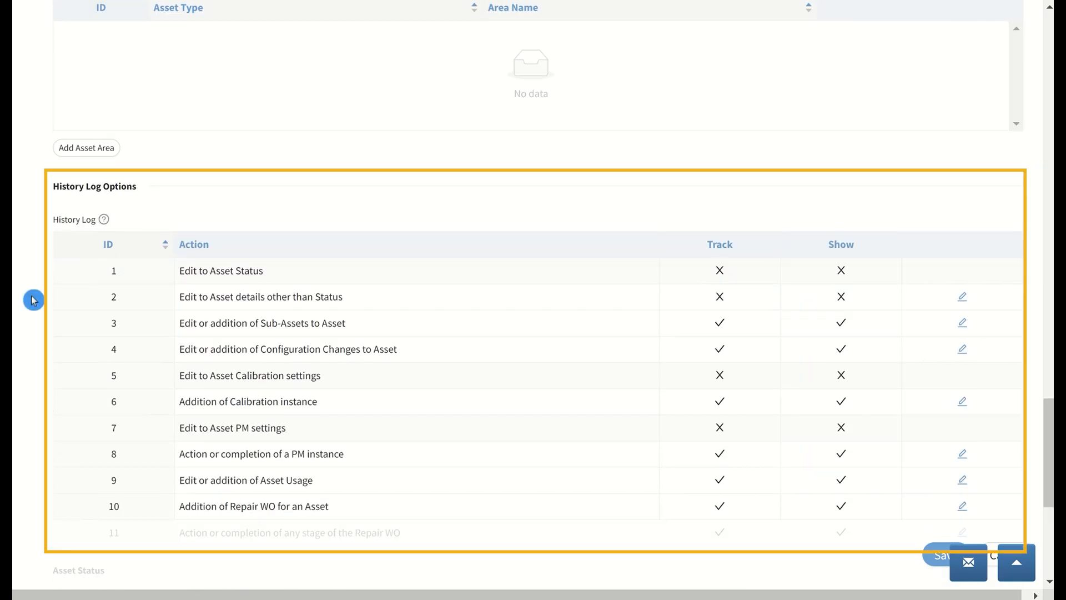
scroll(29, 469, "down", 3)
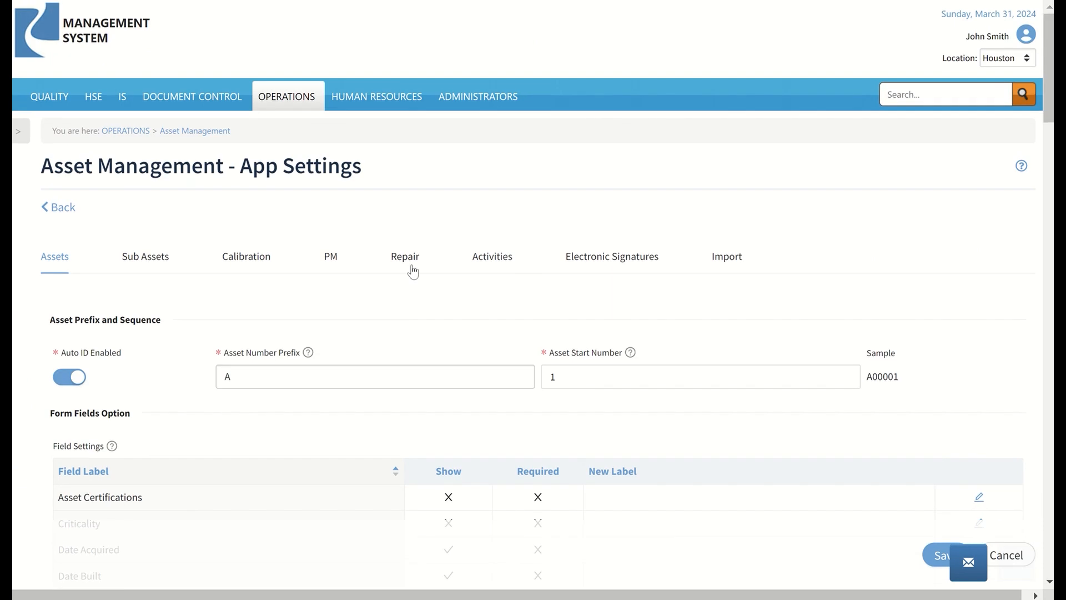
Enable the use of sub assets in the app settings and save the change
left_click(156, 268)
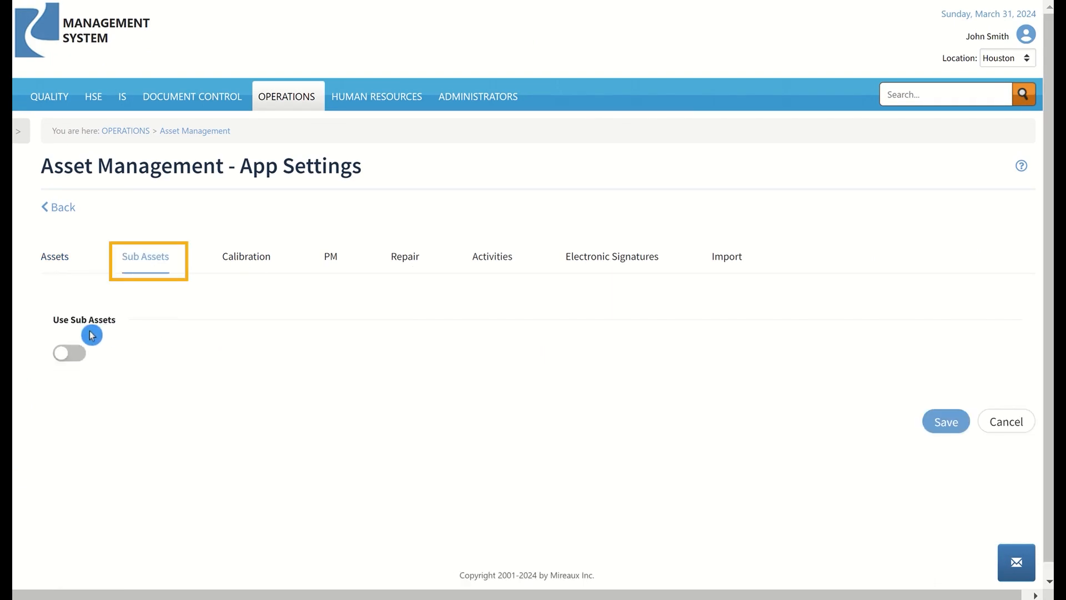
left_click(73, 364)
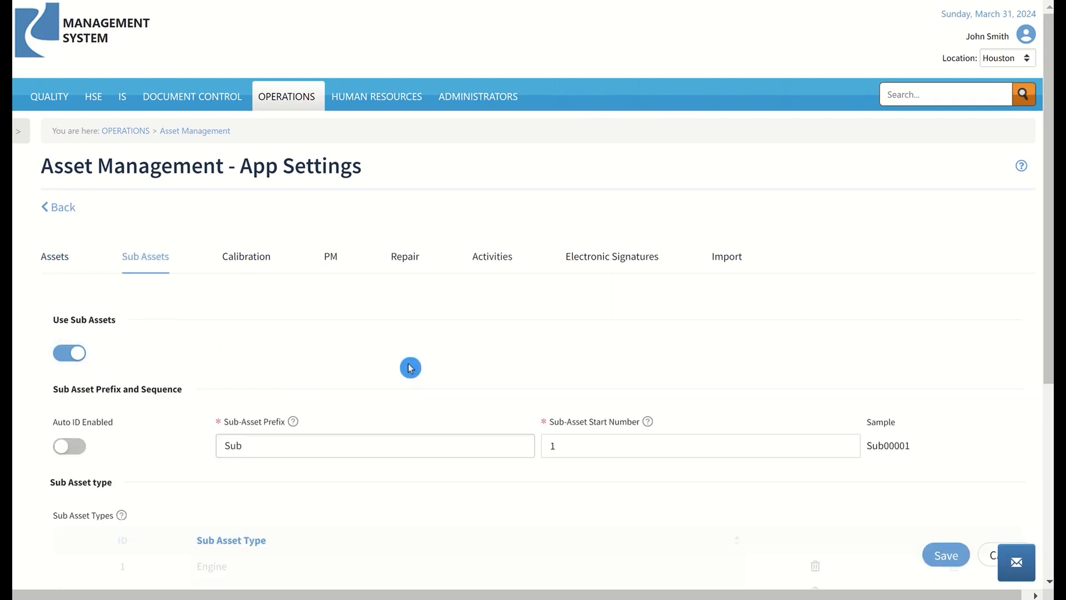
scroll(408, 363, "down", 2)
scroll(409, 363, "down", 2)
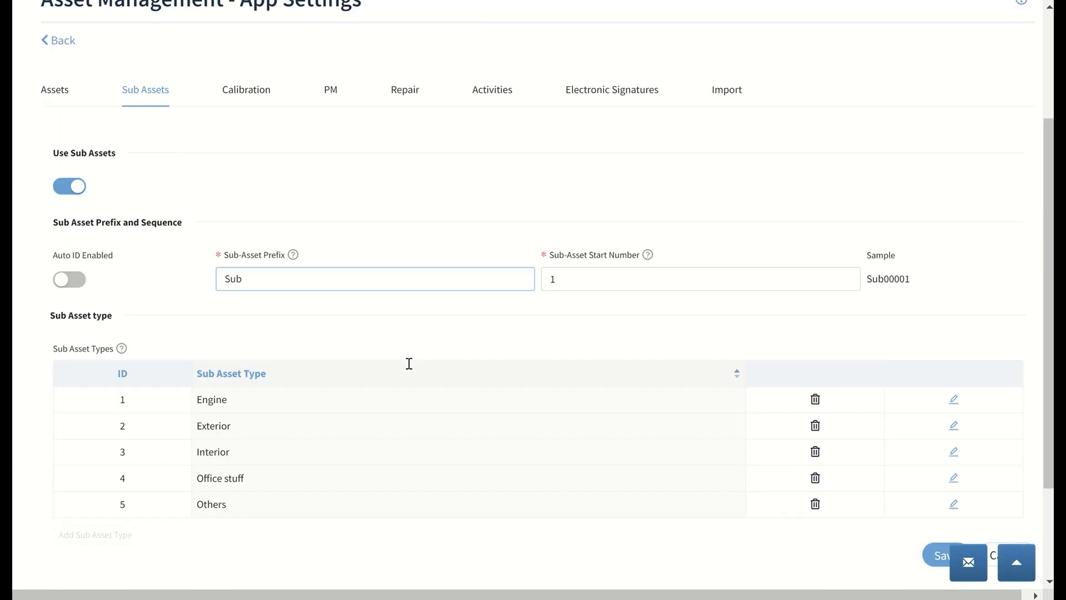
left_click(927, 564)
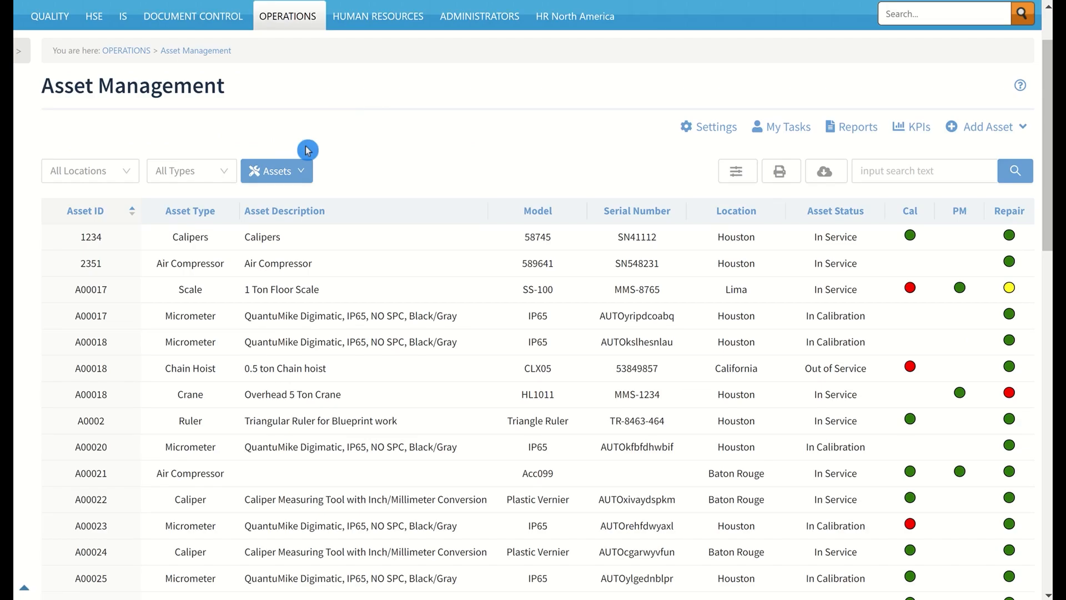
Open the detail view of the out-of-service Chain Hoist asset A00018
left_click(205, 375)
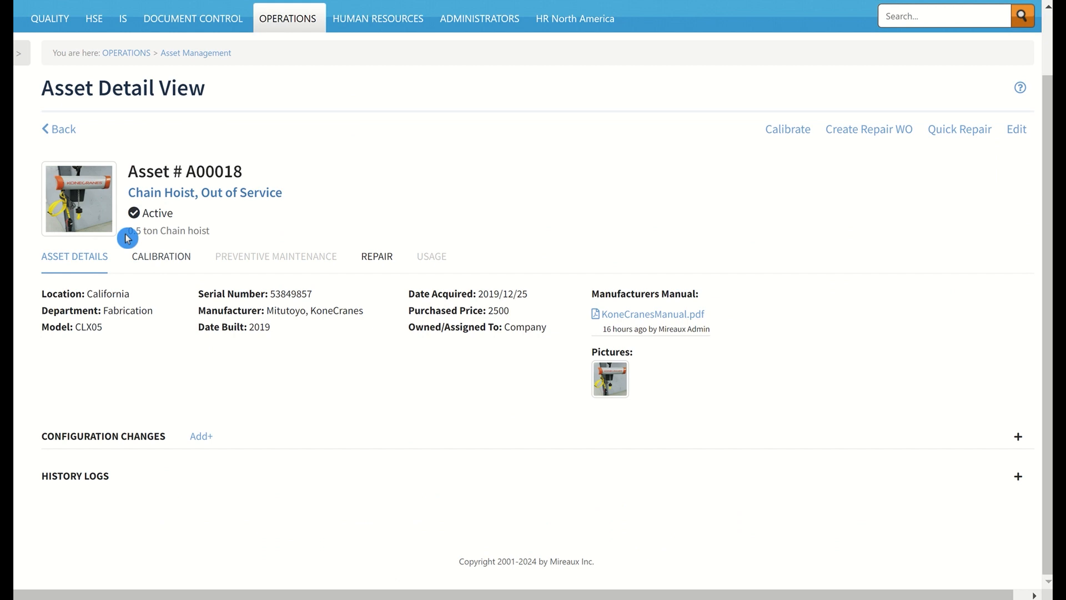
View the Chain Hoist asset's picture and expand its list of configuration changes
left_click(72, 205)
left_click(179, 133)
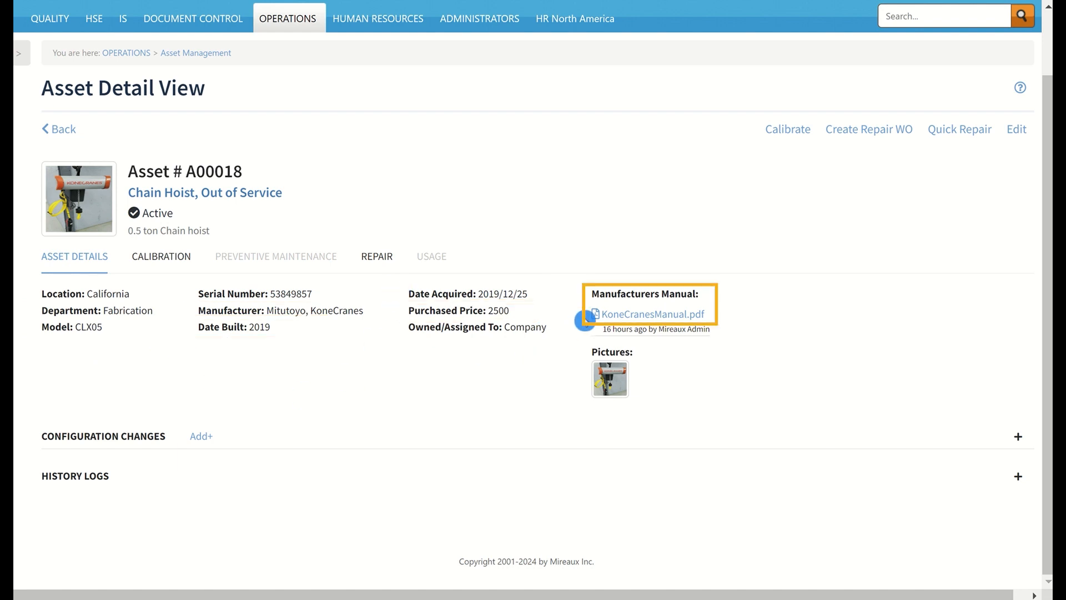
left_click(1023, 439)
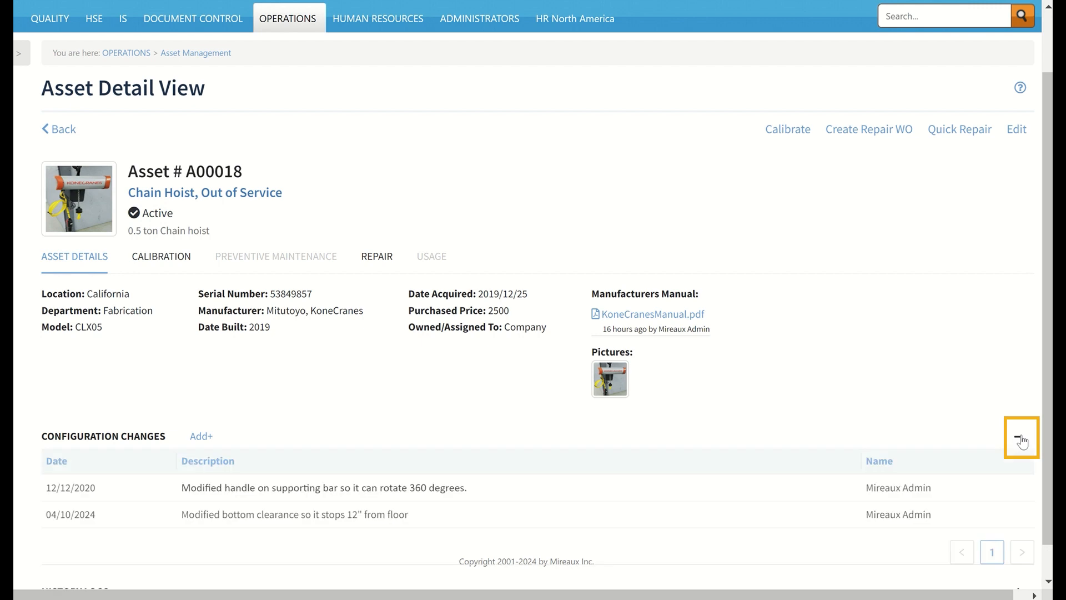
scroll(1022, 440, "down", 1)
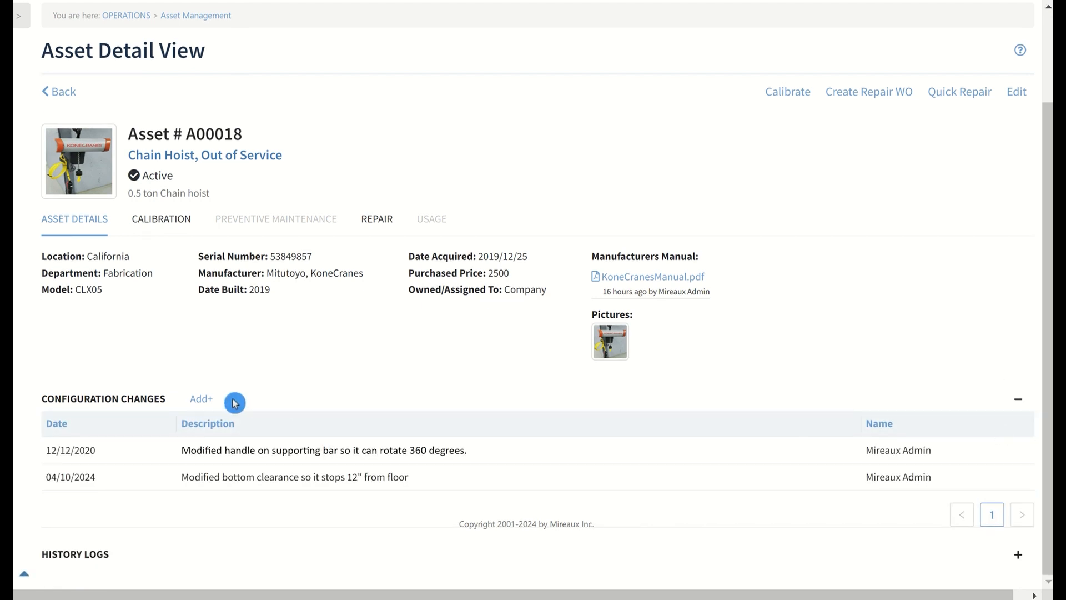
Add a configuration change dated 2024-04-10 to the asset with the description "Modified brake"
left_click(211, 402)
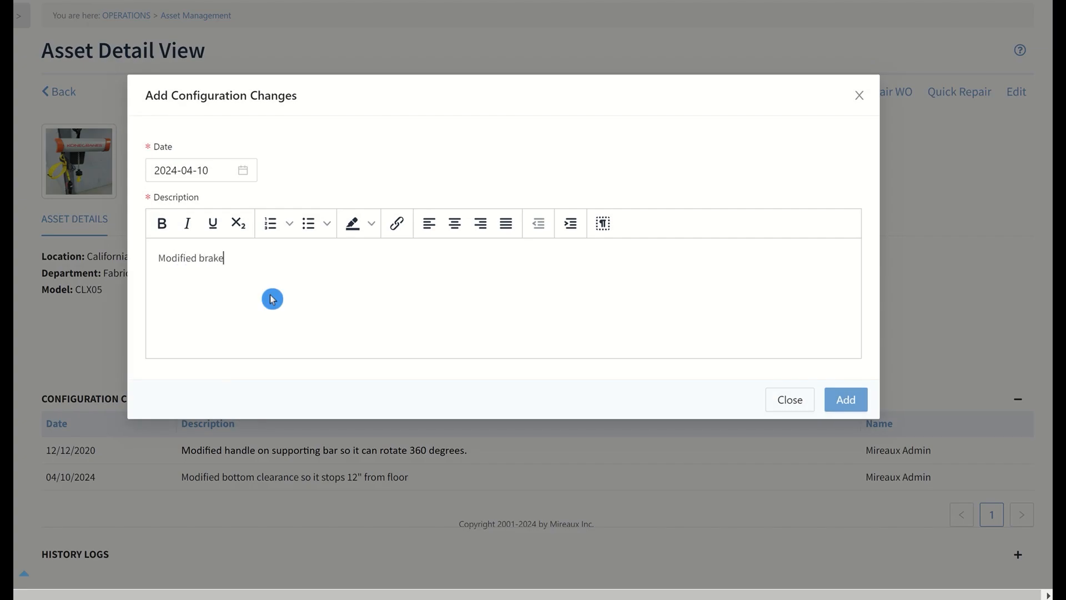
type("Modified brake")
left_click(845, 399)
Expand the asset's history logs and review the recorded actions
scroll(1019, 558, "down", 1)
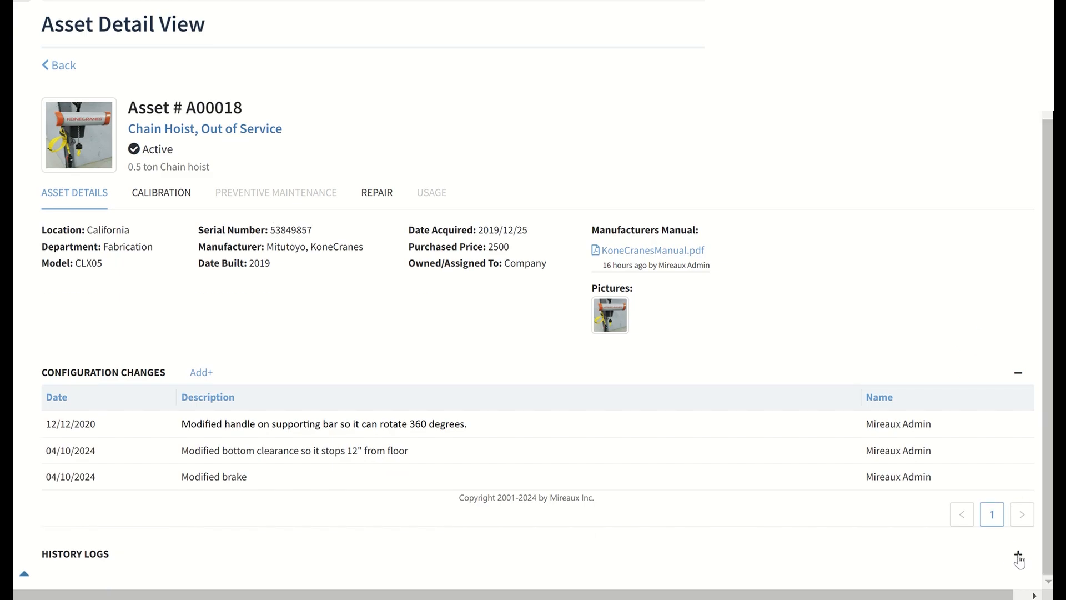
left_click(1019, 557)
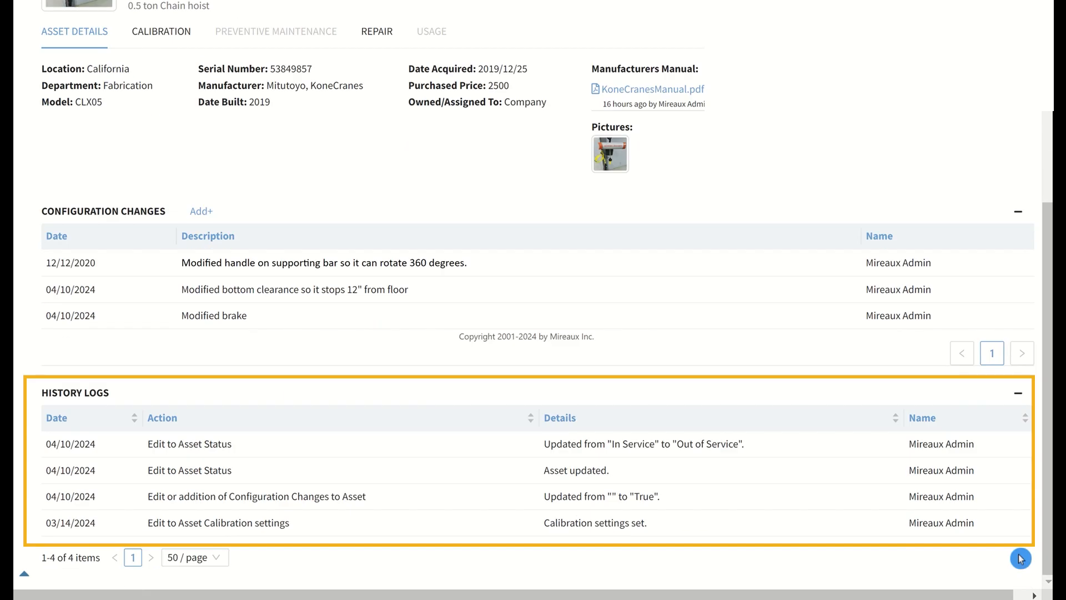
scroll(815, 498, "up", 2)
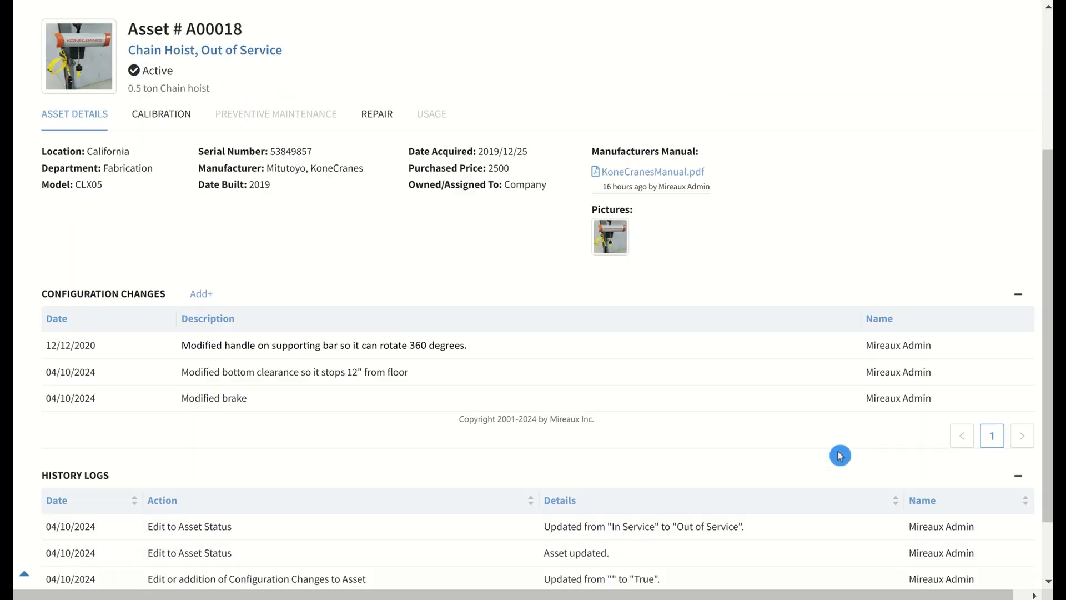
scroll(906, 249, "up", 2)
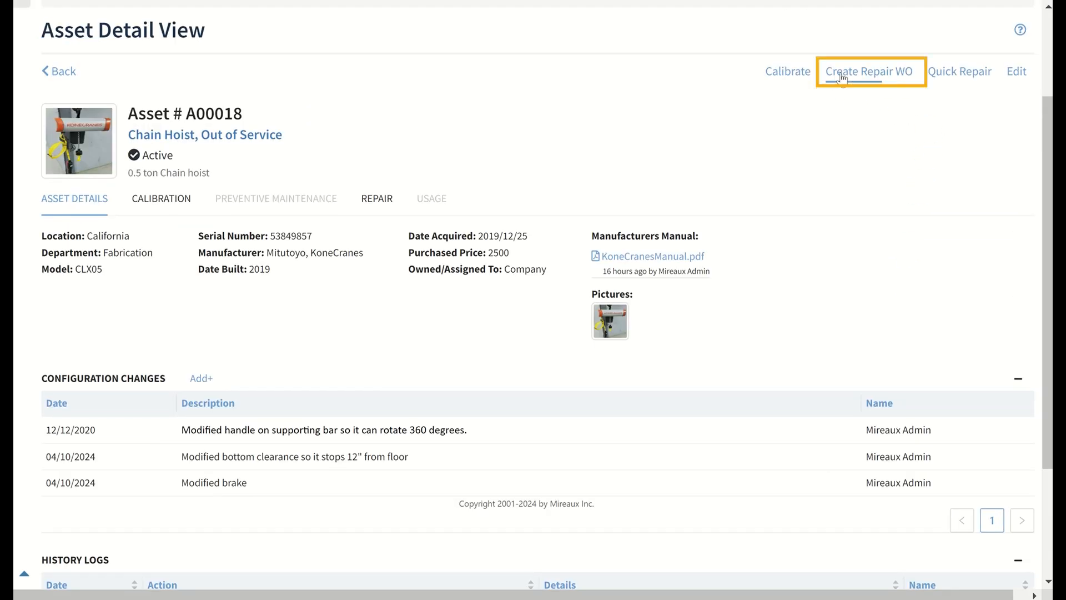
Open the Quick Repair form for the Chain Hoist asset and look through it
left_click(962, 77)
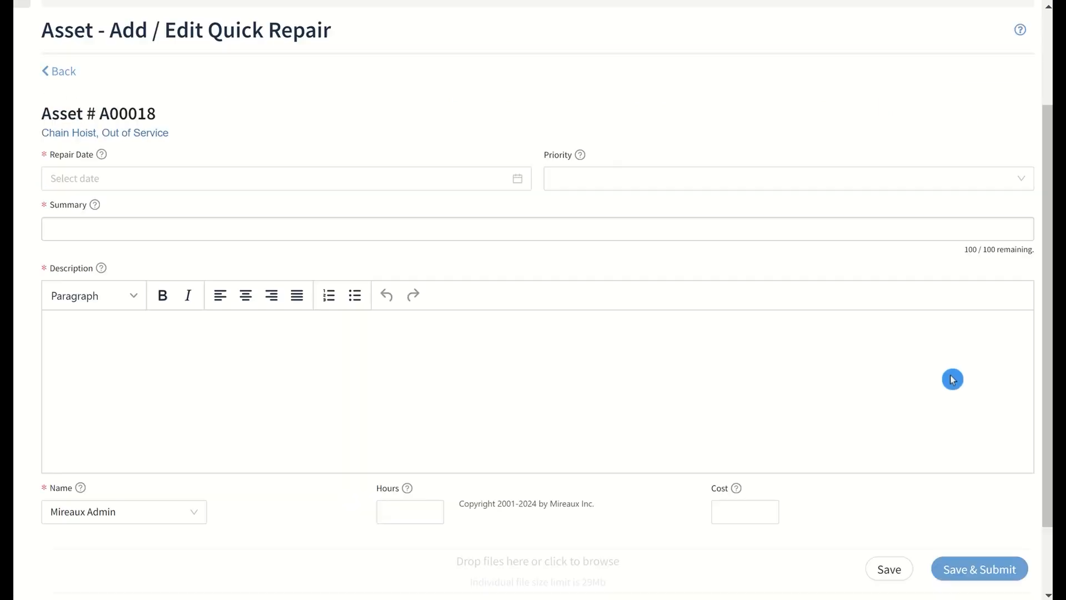
scroll(952, 379, "down", 2)
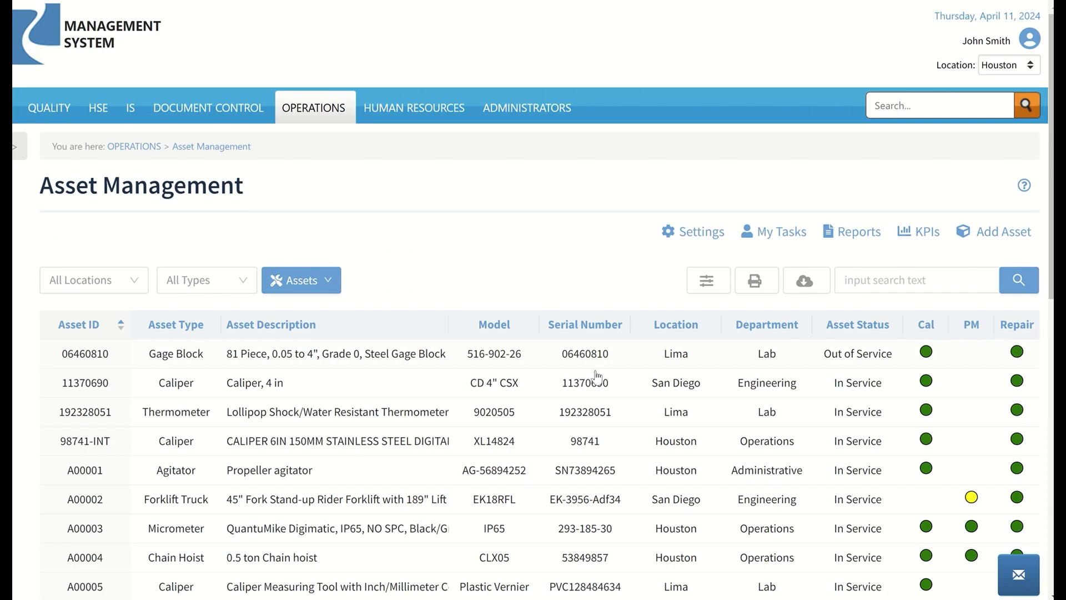
Open My Tasks for Asset Management and review the admin task lists, including PMs pending release and ready to close out
left_click(789, 235)
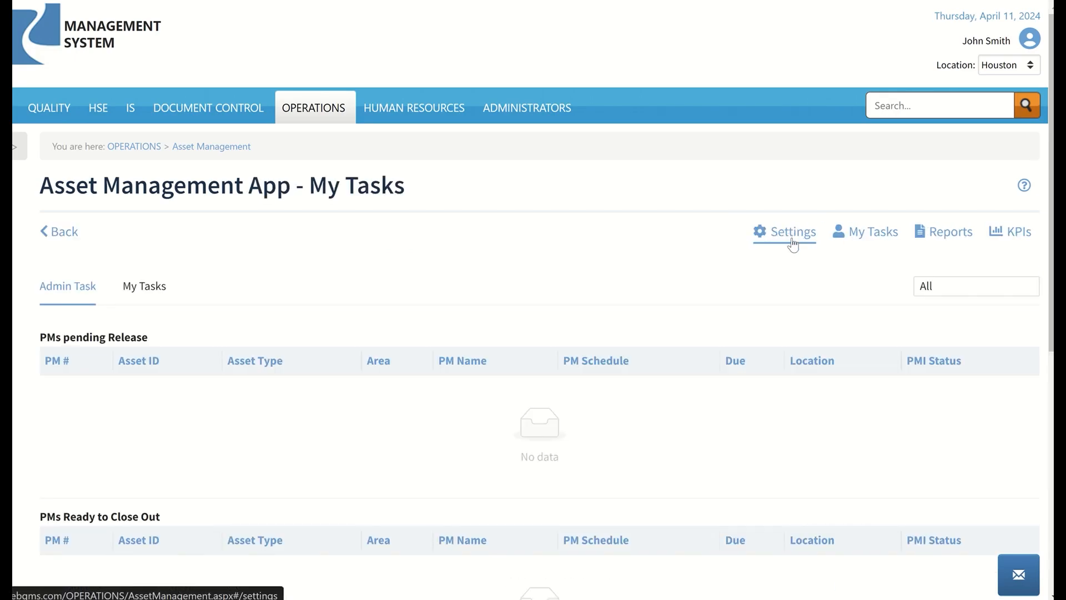
left_click_drag(1050, 143, 1050, 369)
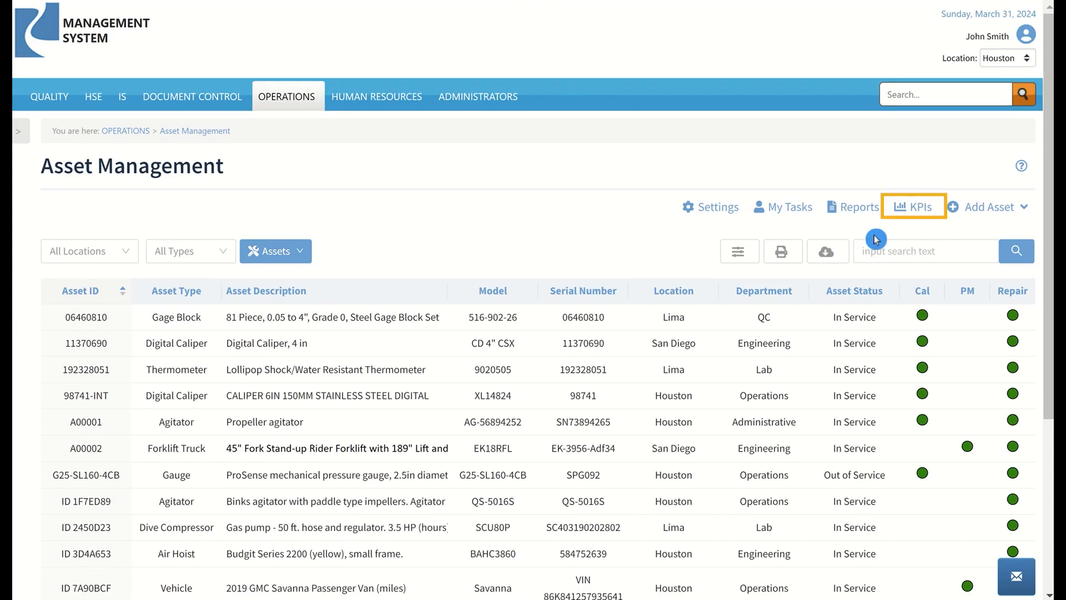
Open the asset KPIs and examine the charts of total assets by location, department, status and asset type
left_click(916, 208)
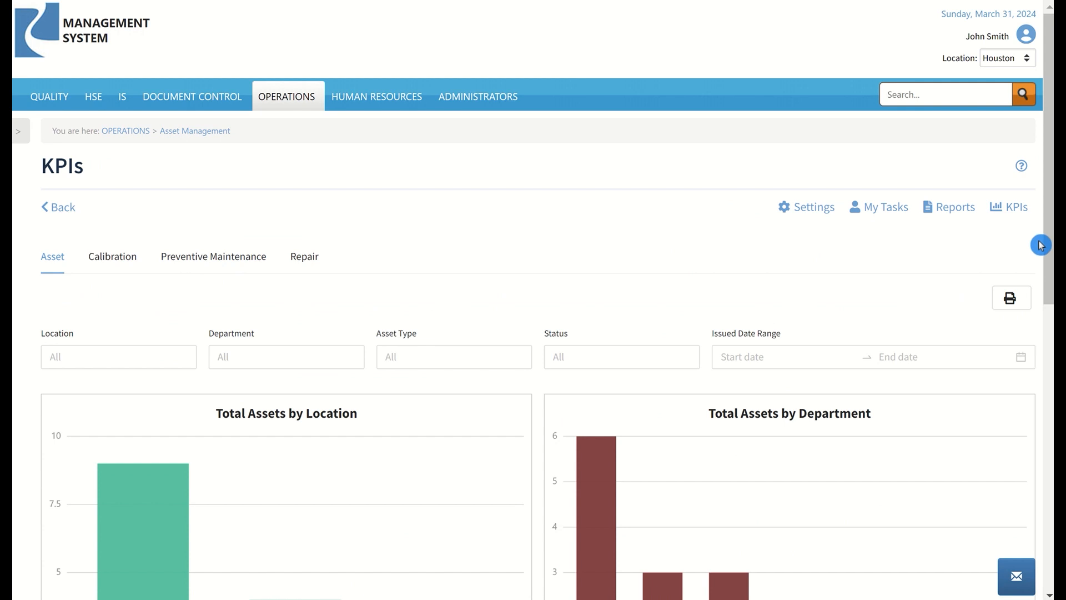
left_click_drag(1048, 245, 1048, 417)
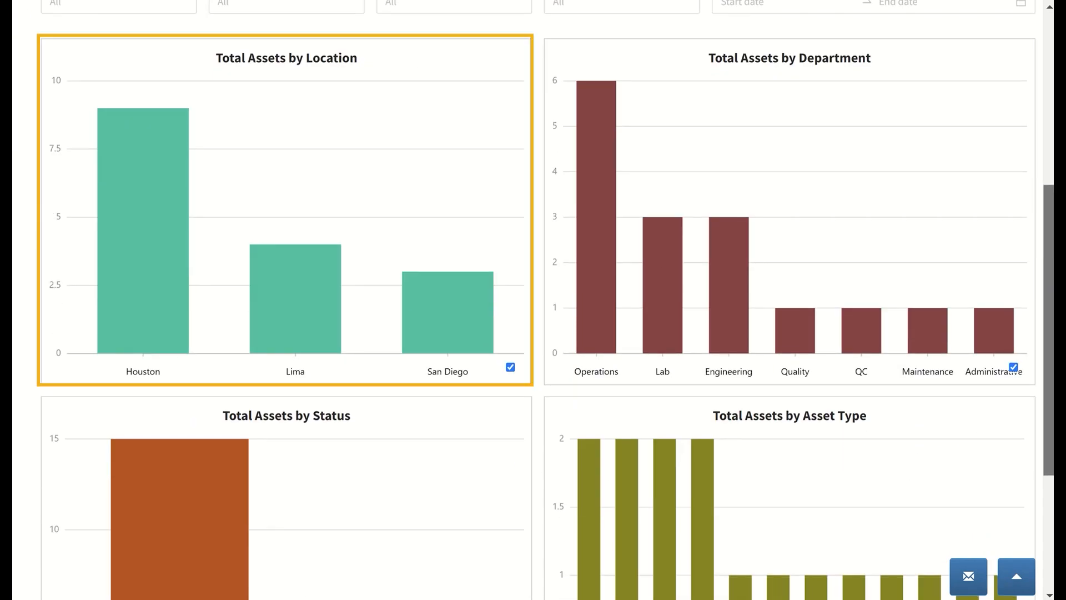
left_click_drag(1048, 417, 1048, 530)
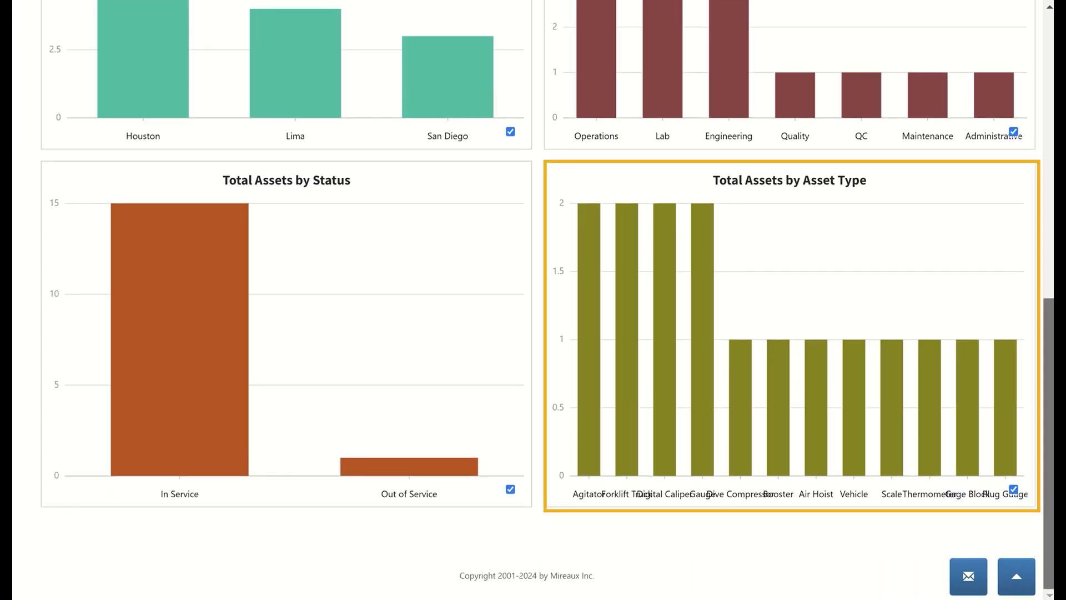